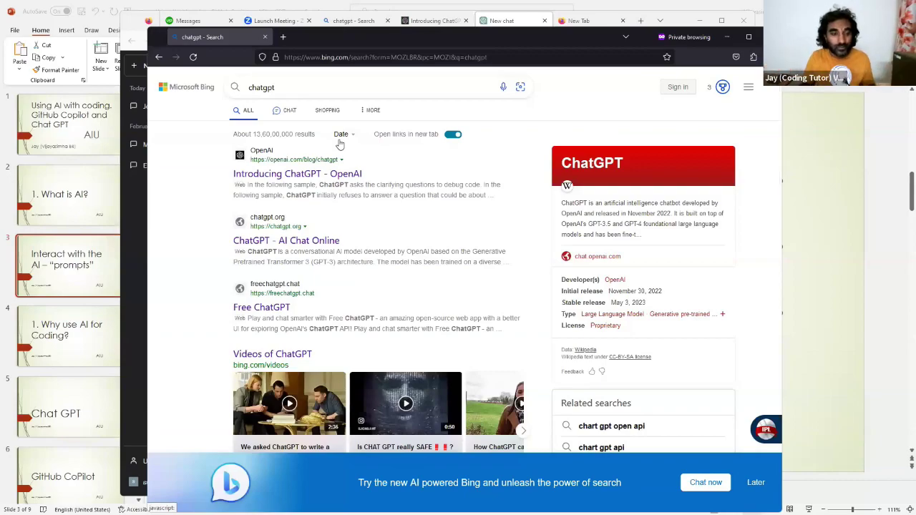
- Open OpenAI's "Introducing ChatGPT" search result in a new tab and follow it to the ChatGPT login page
double_click(277, 86)
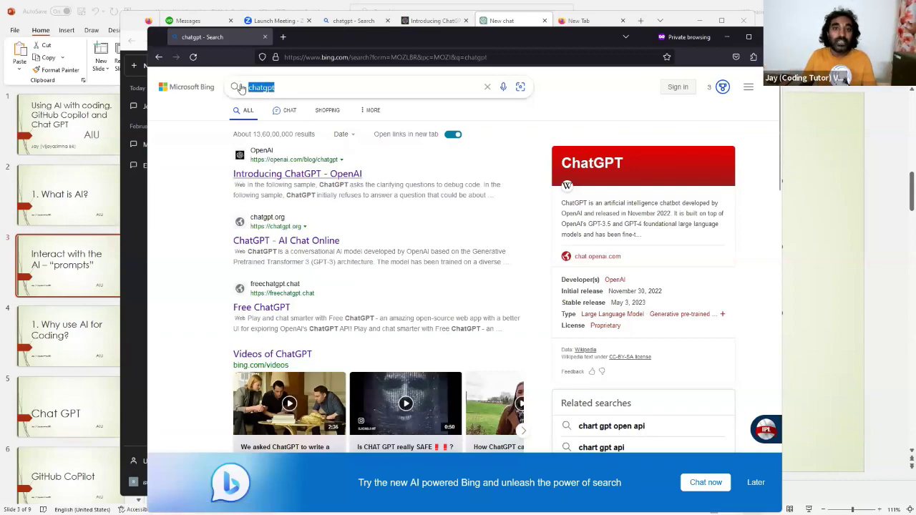
left_click(191, 172)
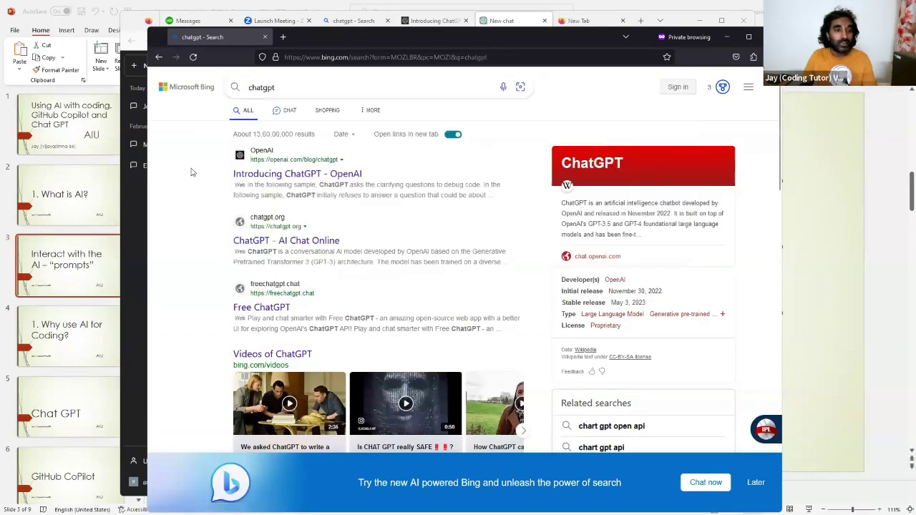
right_click(312, 176)
left_click(343, 184)
left_click(315, 36)
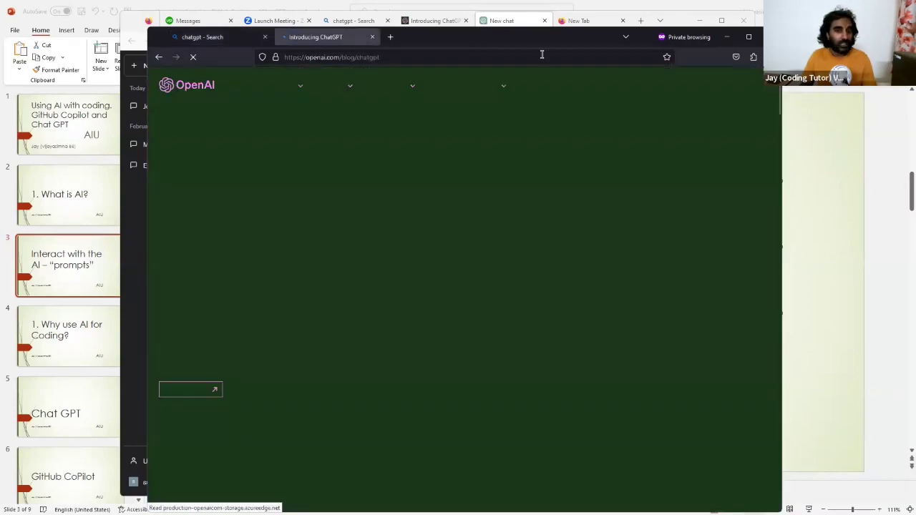
left_click(193, 391)
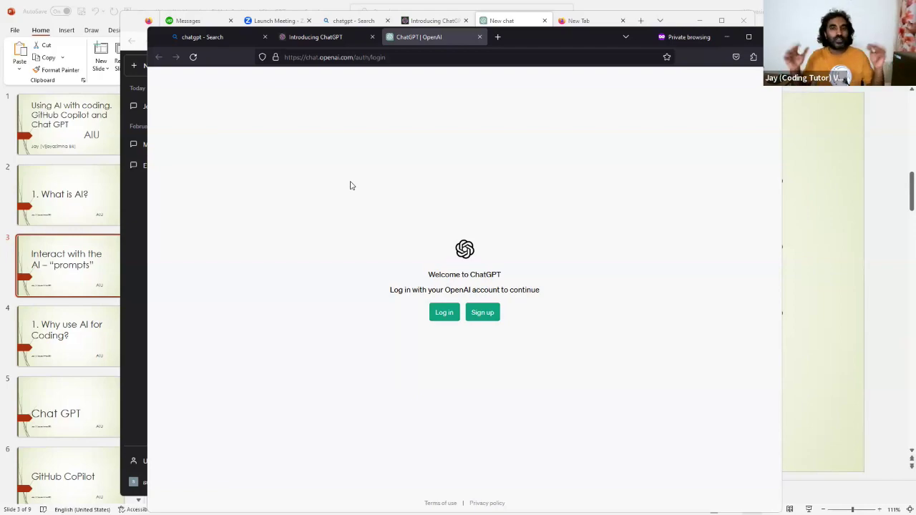
- Switch to the signed-in ChatGPT window and review its listed limitations and the comparison of the Free and Plus plans
key("alt+Tab")
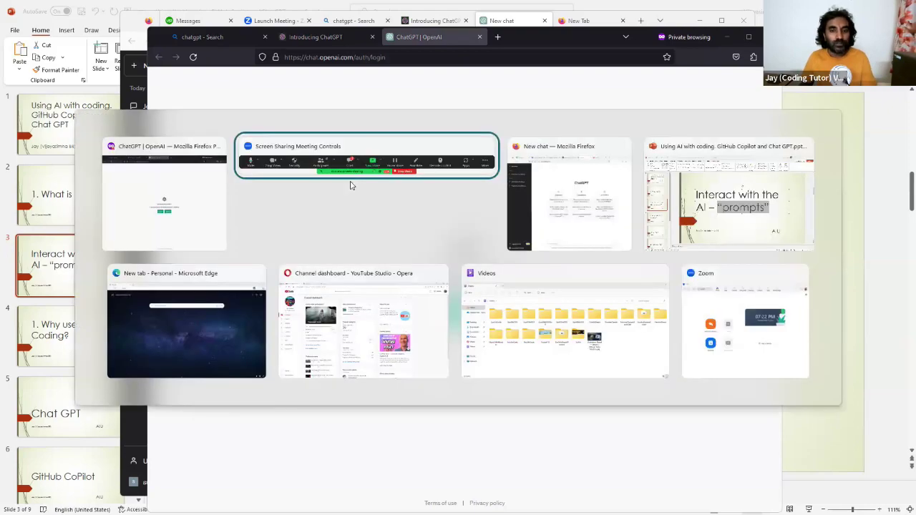
key("alt+Tab")
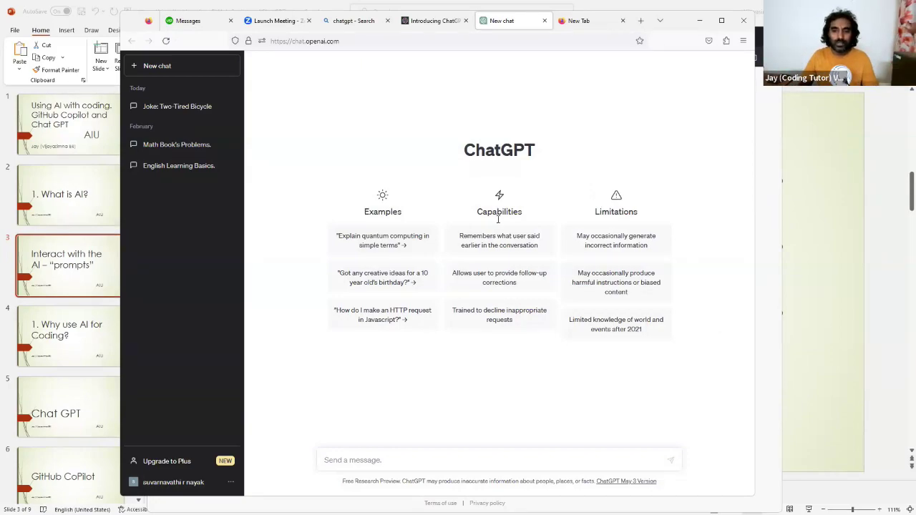
left_click_drag(649, 218, 582, 219)
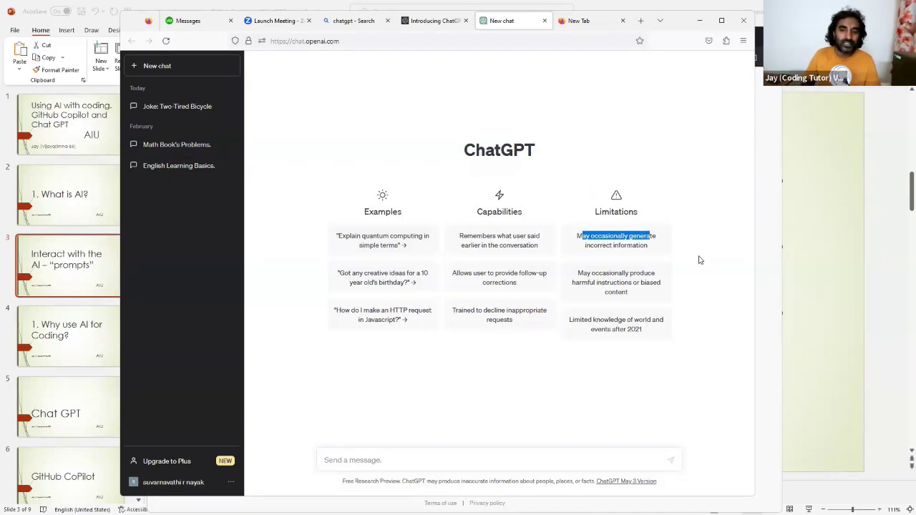
left_click(700, 259)
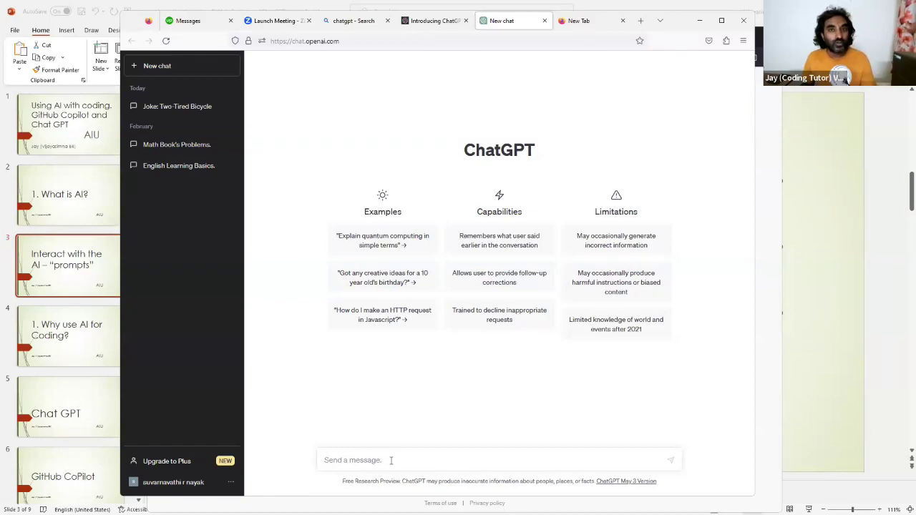
left_click(179, 463)
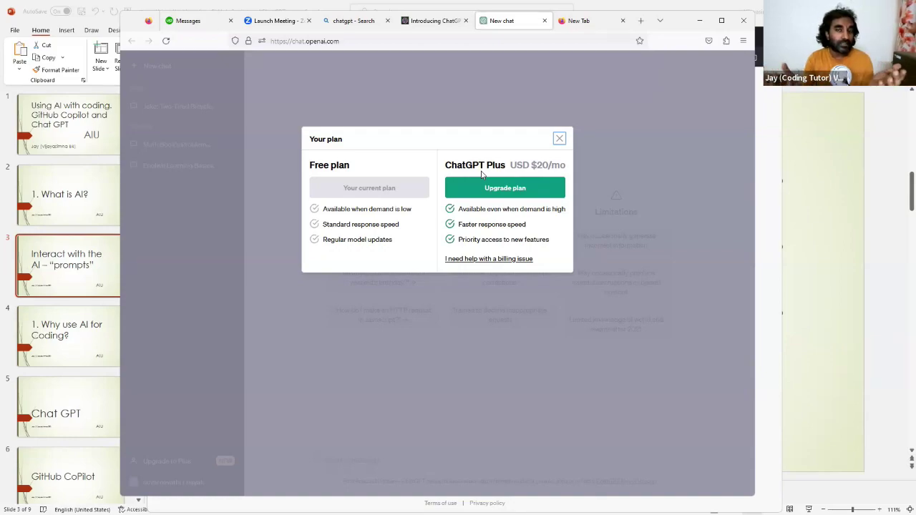
left_click(560, 139)
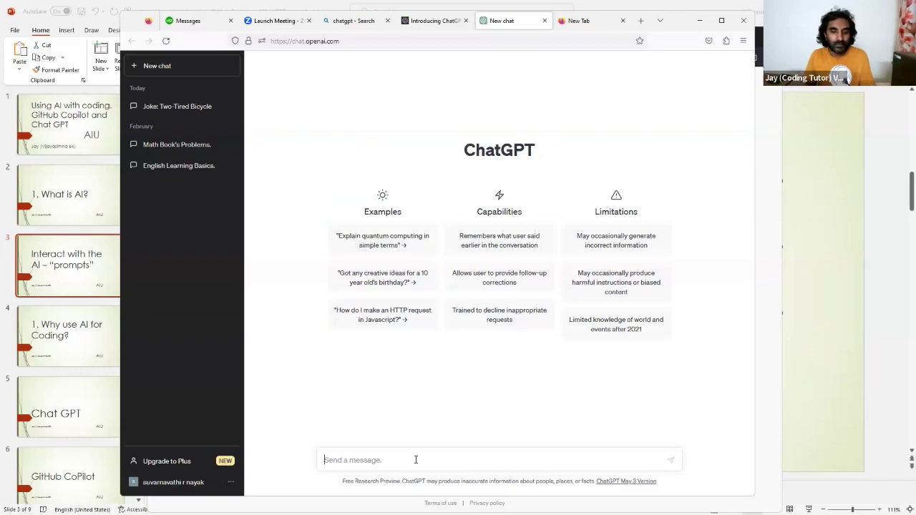
- Switch to PowerPoint to show the slide about interacting with the AI through "prompts"
key("alt+Tab")
key("alt+Tab")
key("alt+Tab")
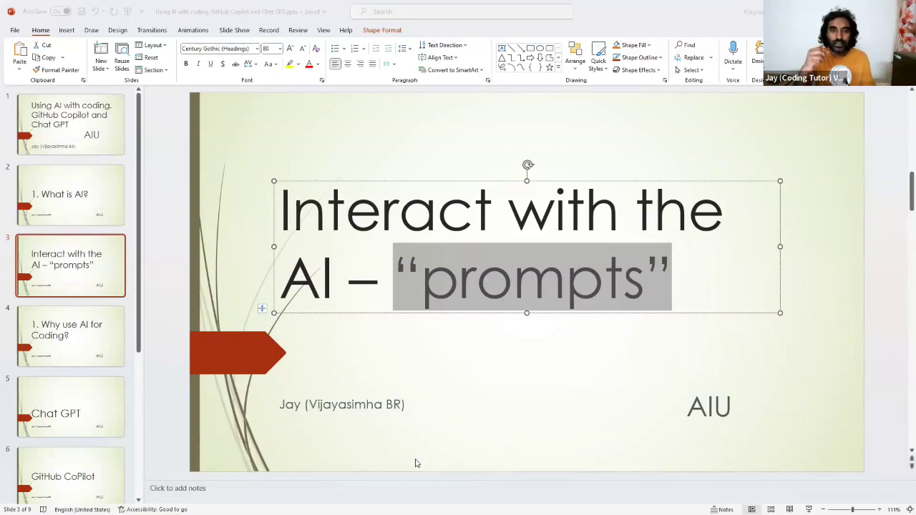
- Return to ChatGPT and send the prompt: write a short poem about "coding tutor"
key("alt+Tab")
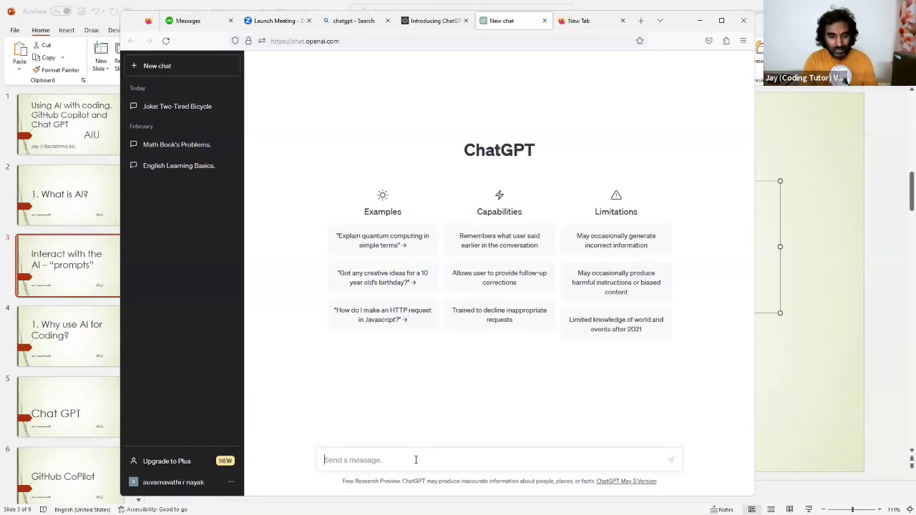
type("write a short poem about")
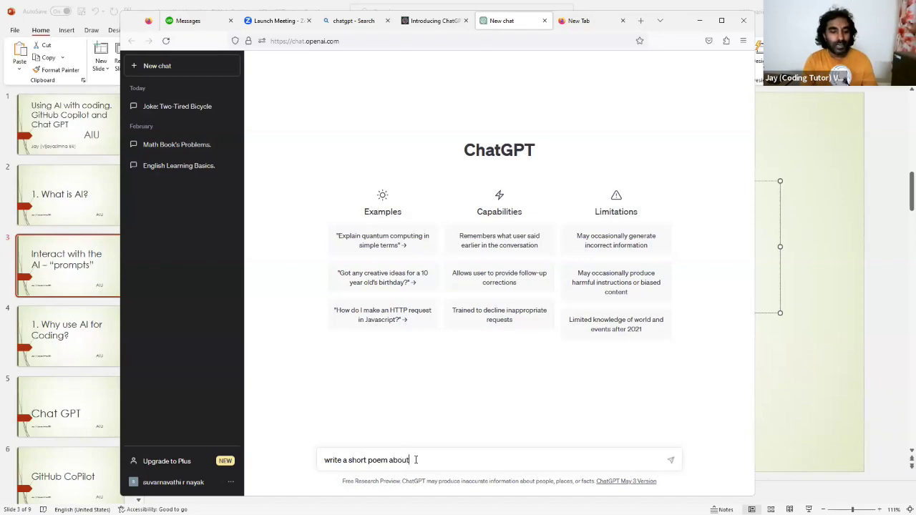
type(" \"coding tutor")
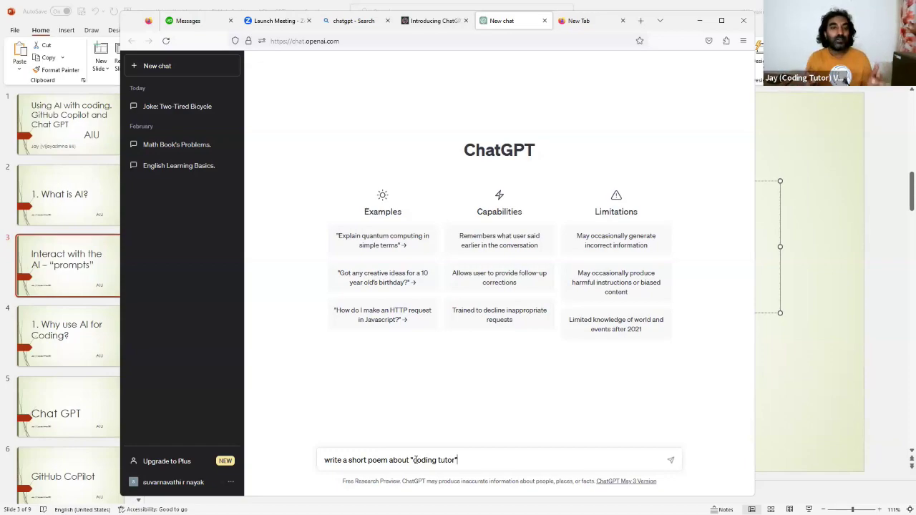
key("Return")
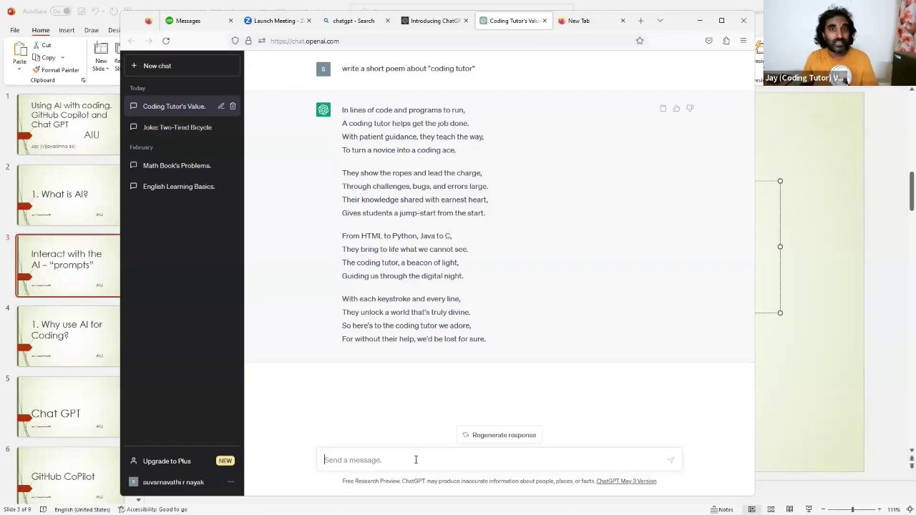
- Revisit the "prompts" slide in PowerPoint and go back to the ChatGPT conversation with the poem
key("alt+Tab")
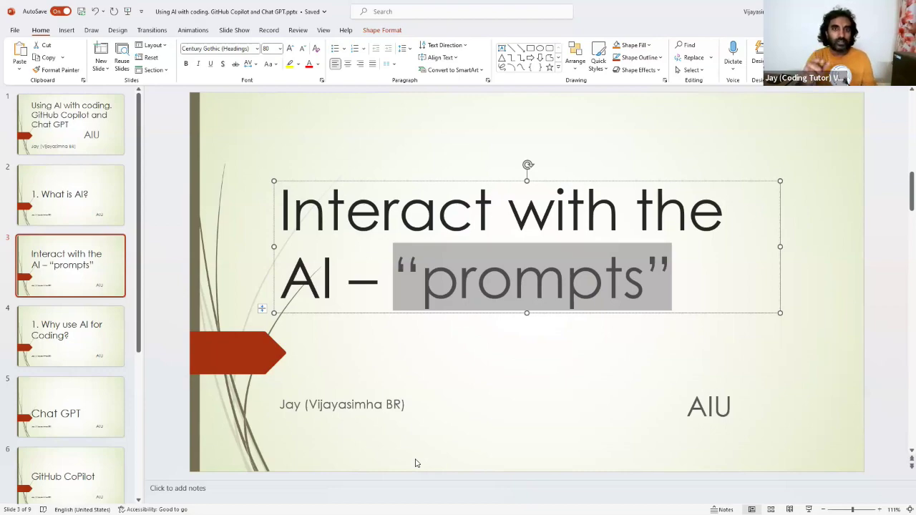
key("alt+Tab")
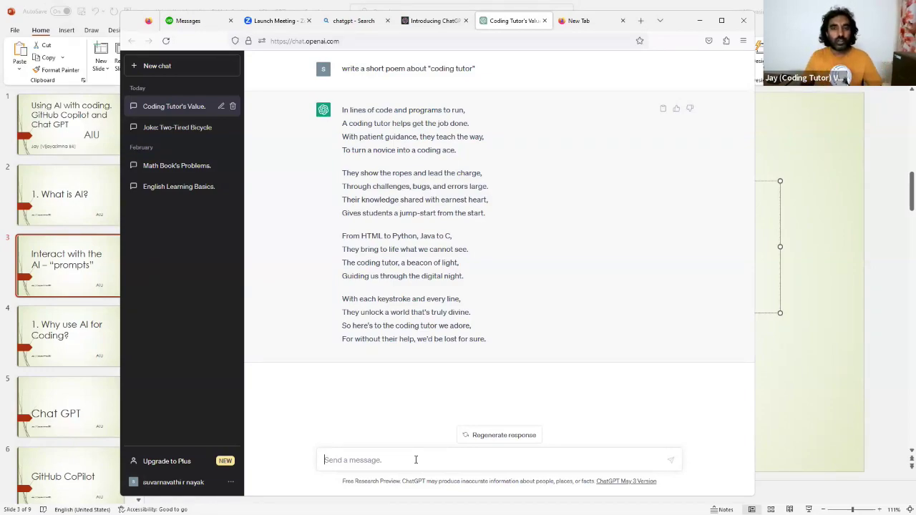
- Search the web for "bubble sort" in the empty browser tab and read the Wikipedia article's introduction and analysis
left_click(583, 23)
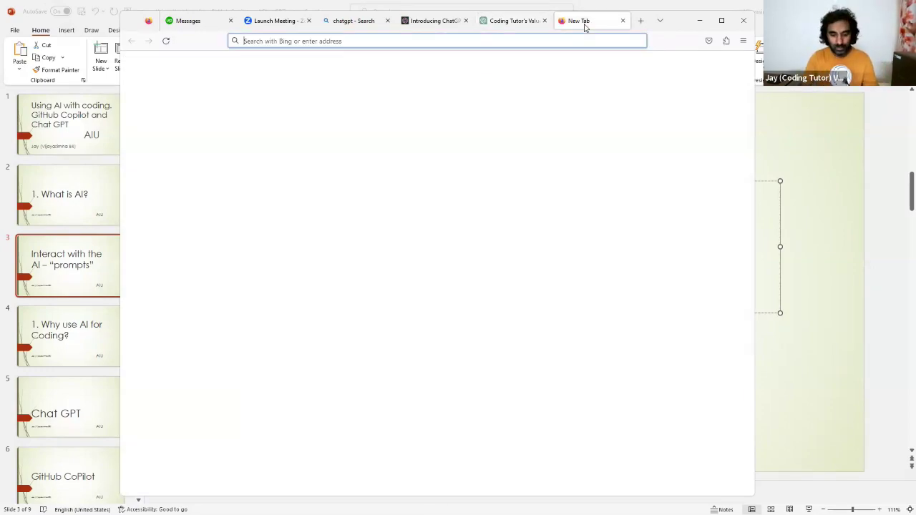
type("bubble sort")
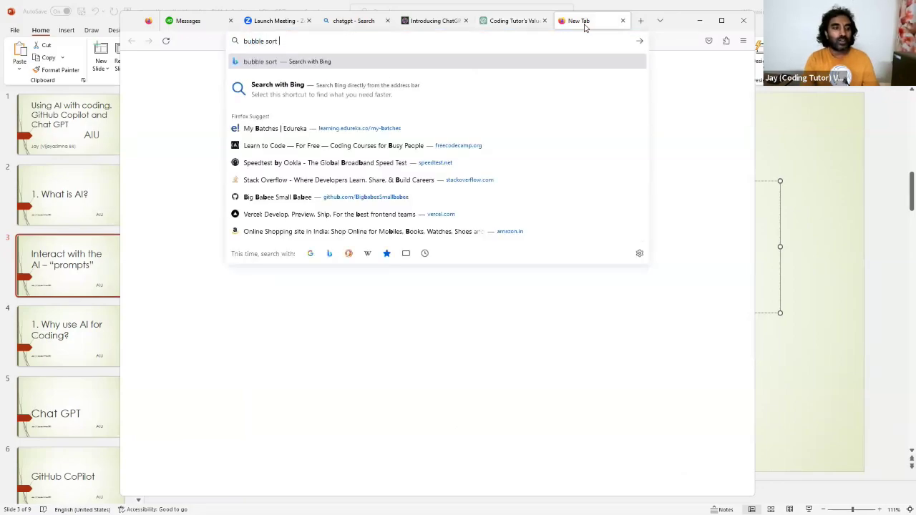
key("Return")
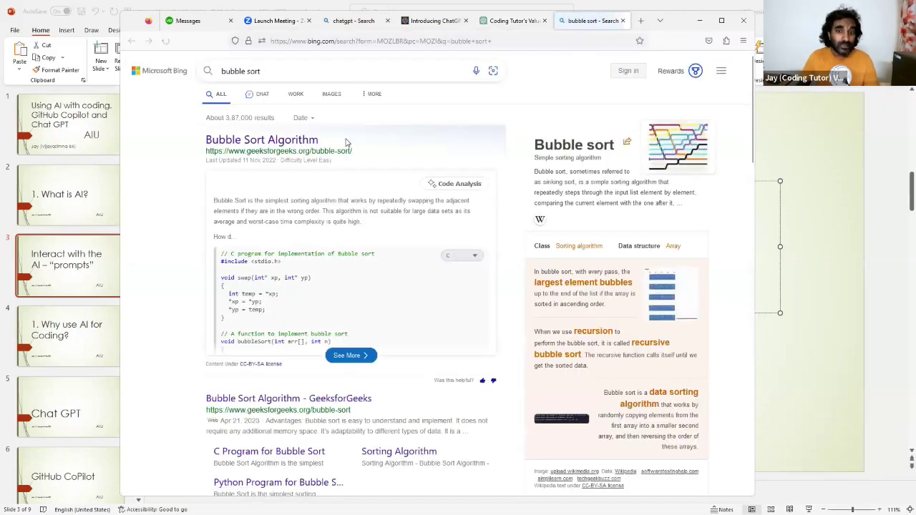
left_click(539, 219)
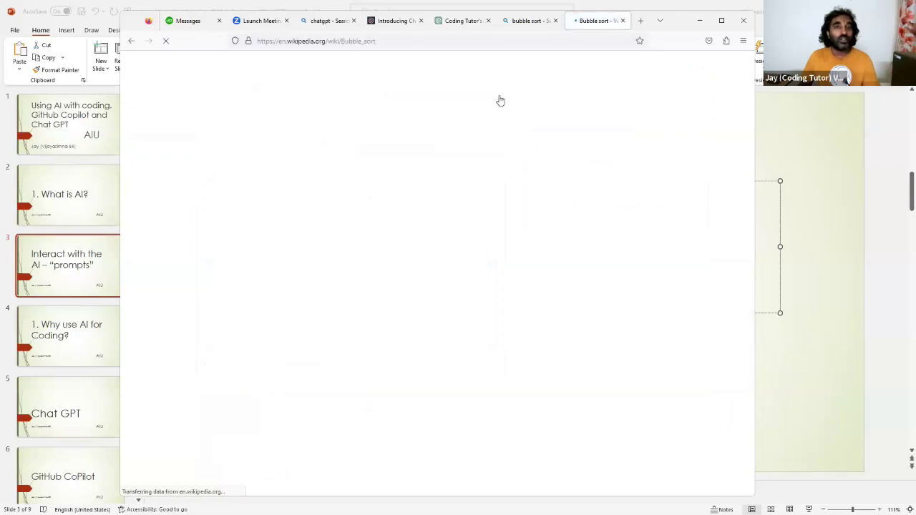
scroll(512, 143, "down", 1)
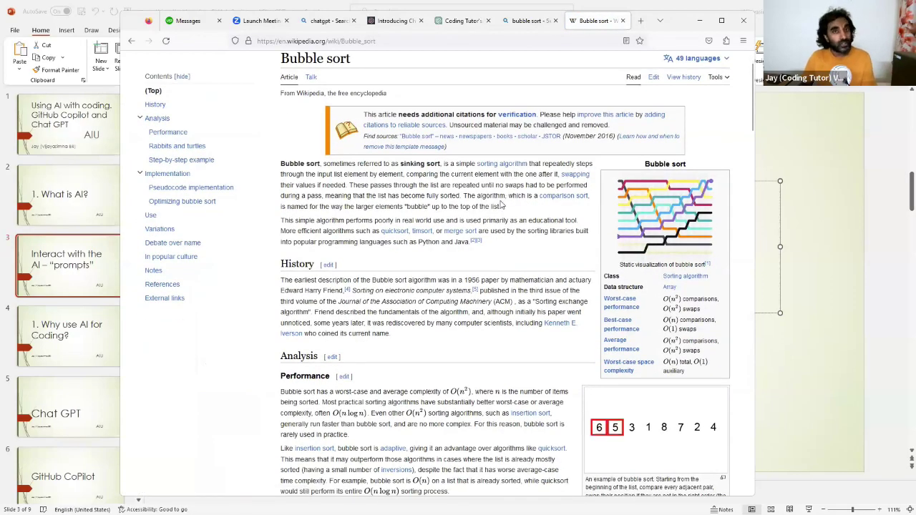
scroll(501, 205, "down", 1)
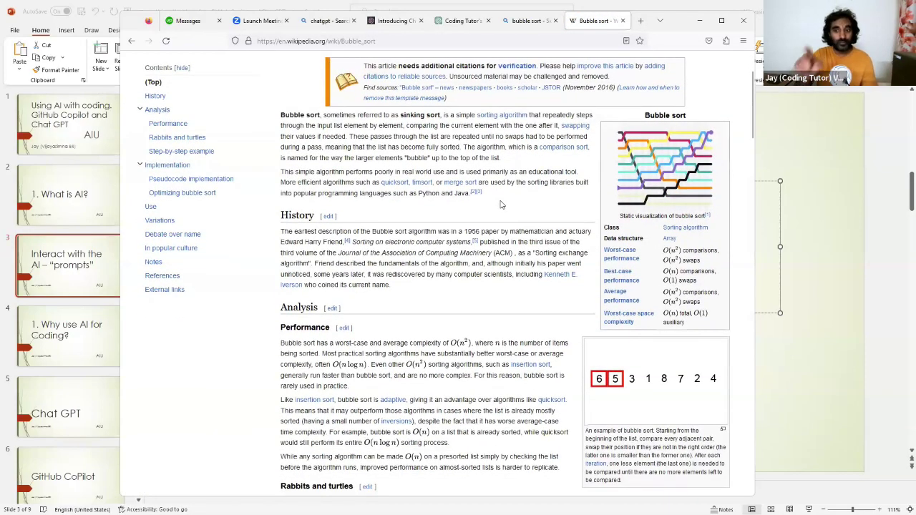
scroll(501, 205, "down", 1)
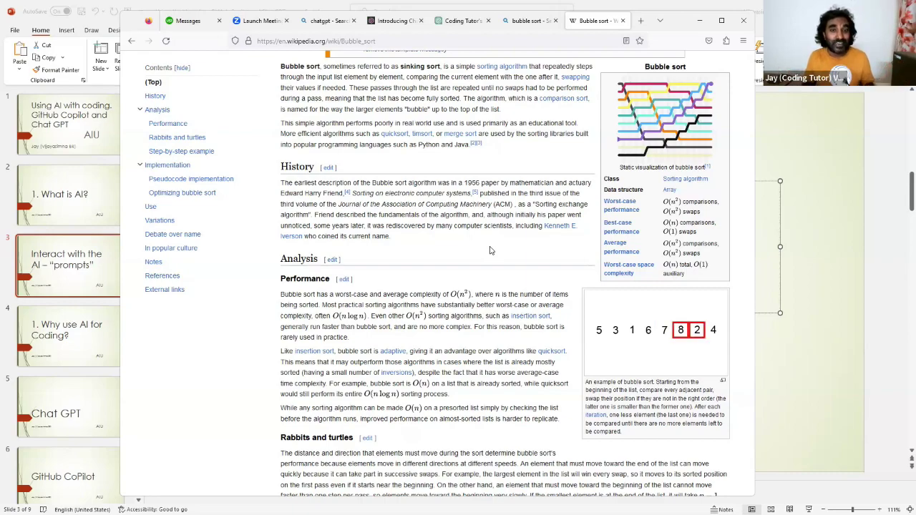
- Send the prompt: give me the code for "bubble sort" in "JavaScript" in the existing ChatGPT conversation
left_click(462, 20)
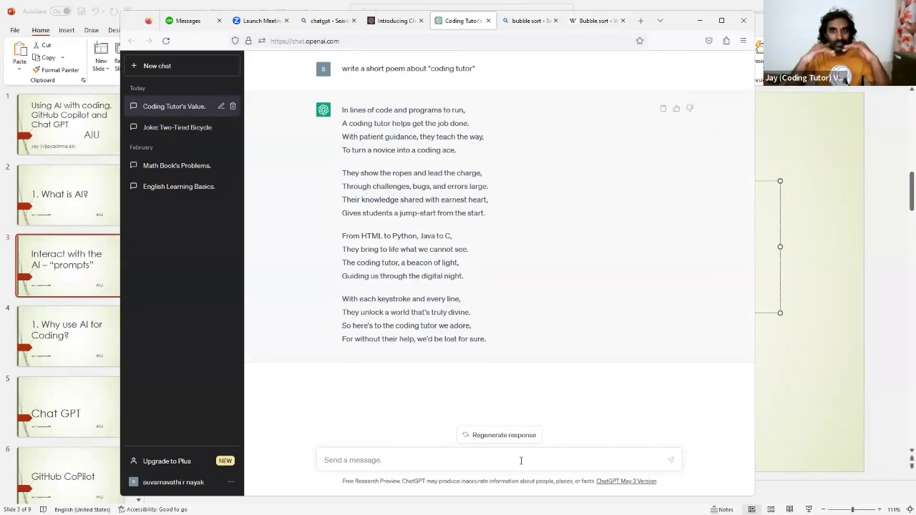
type("give em teh")
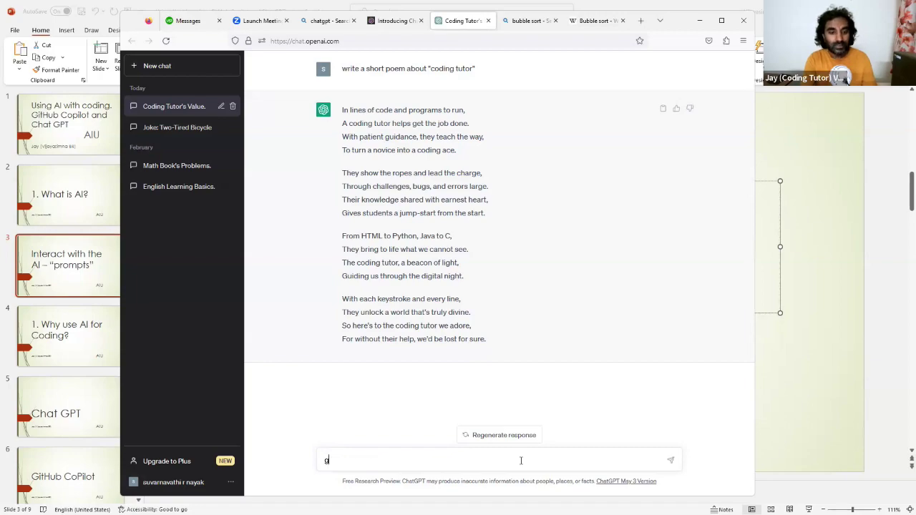
key("BackSpace")
key("BackSpace")
key("BackSpace")
key("BackSpace")
key("BackSpace")
key("BackSpace")
key("BackSpace")
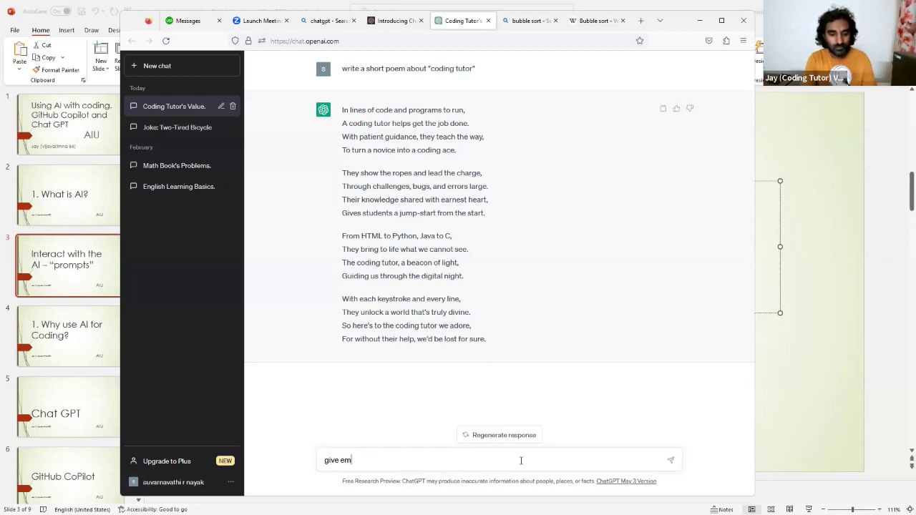
type("me the code for ")
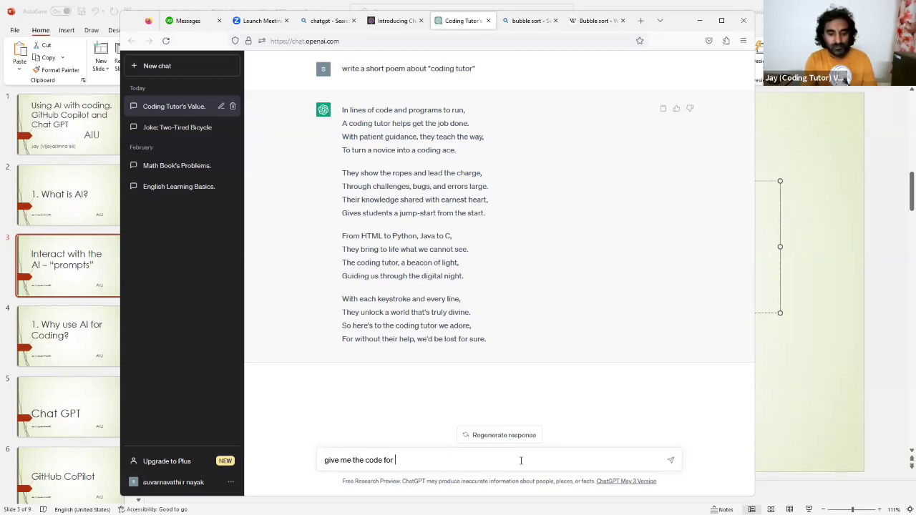
type("\"bu")
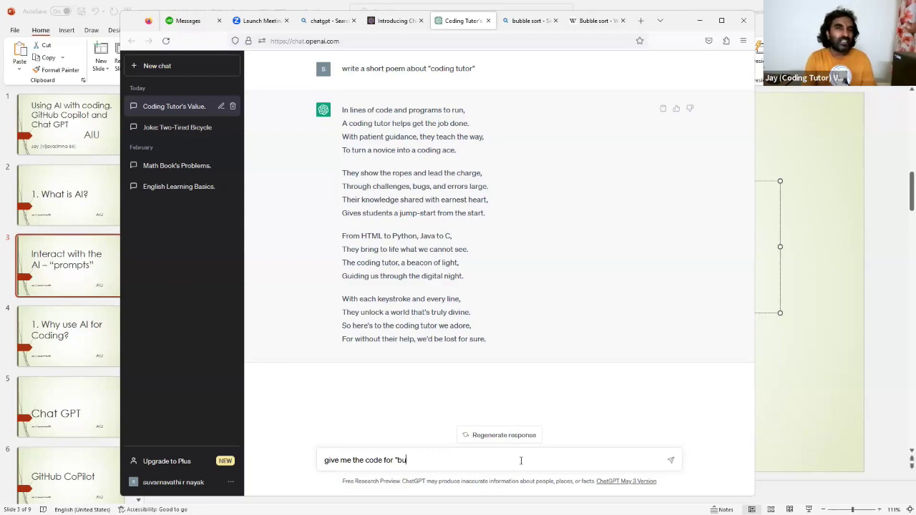
type("bble sort")
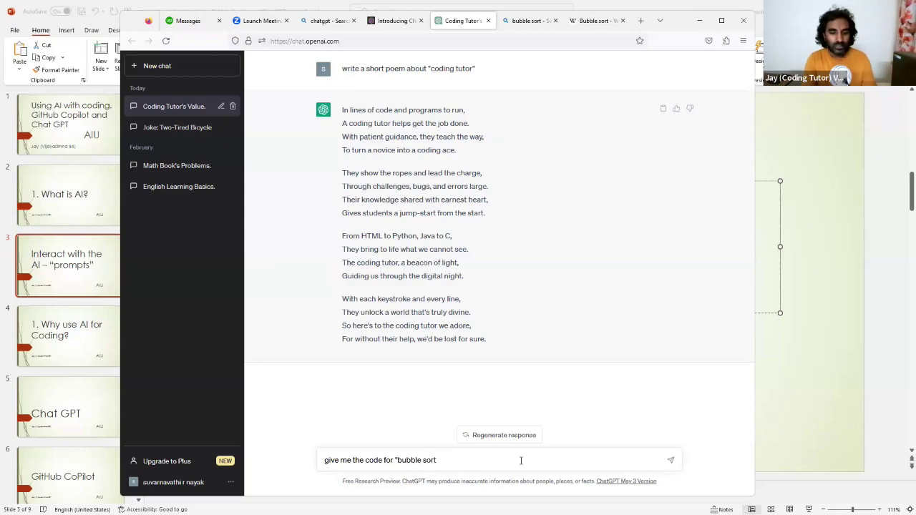
type("\" in \"JavaScript")
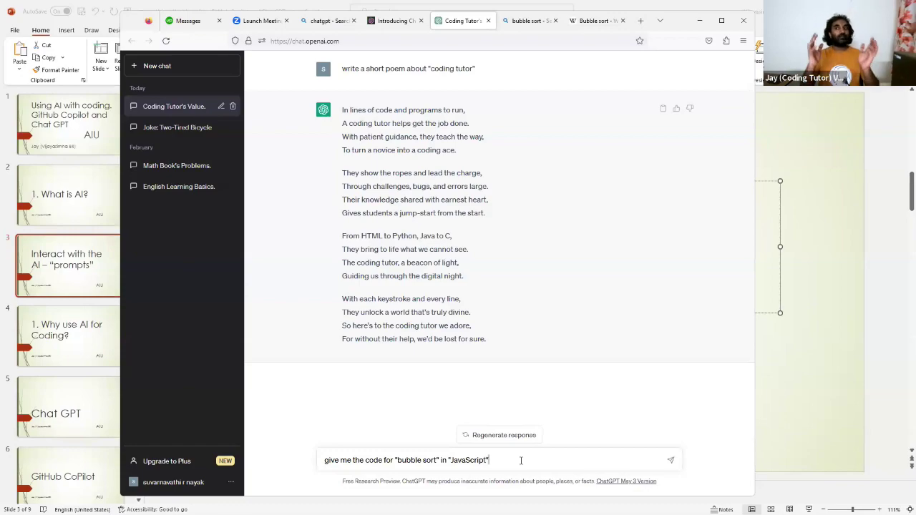
key("Return")
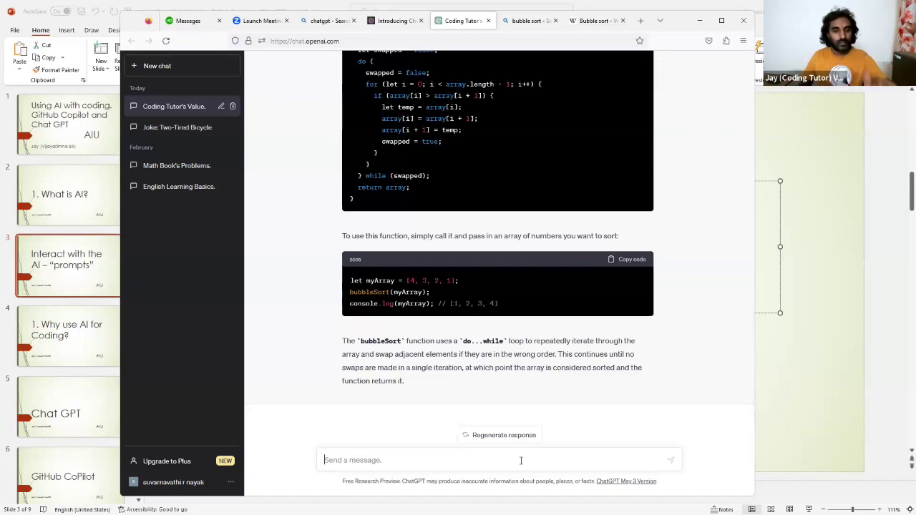
- Examine the generated answer by highlighting the bubbleSort function and the example code that calls it
scroll(482, 354, "up", 3)
left_click_drag(357, 380, 340, 225)
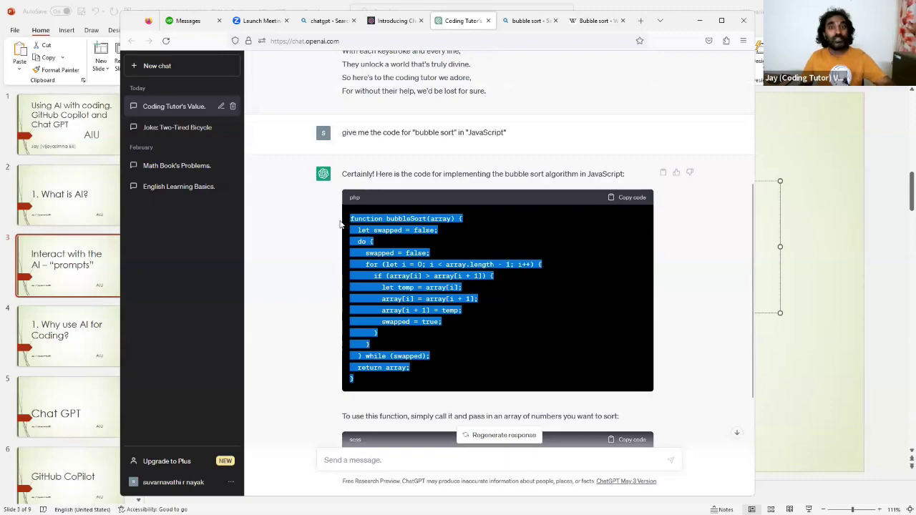
scroll(398, 322, "down", 3)
left_click_drag(499, 303, 351, 282)
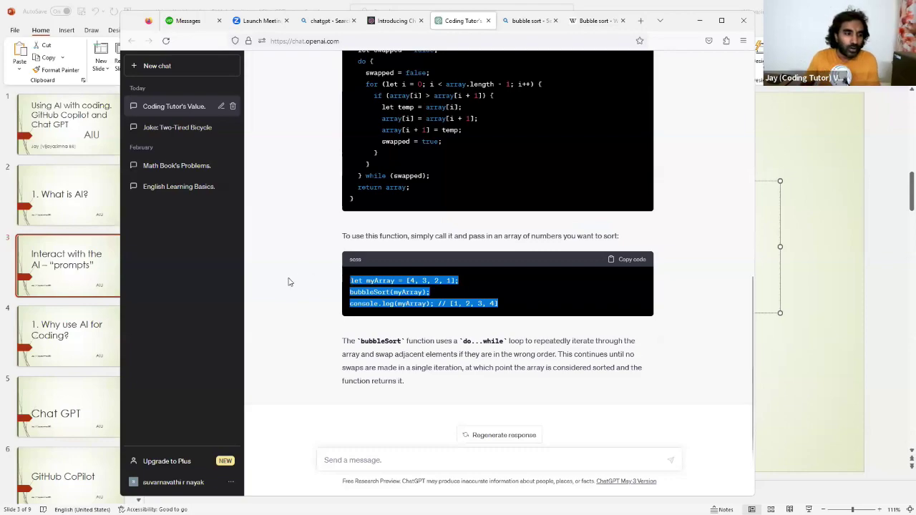
- Switch to PowerPoint and display slide 4, "Why use AI for Coding?"
left_click(89, 339)
left_click(90, 339)
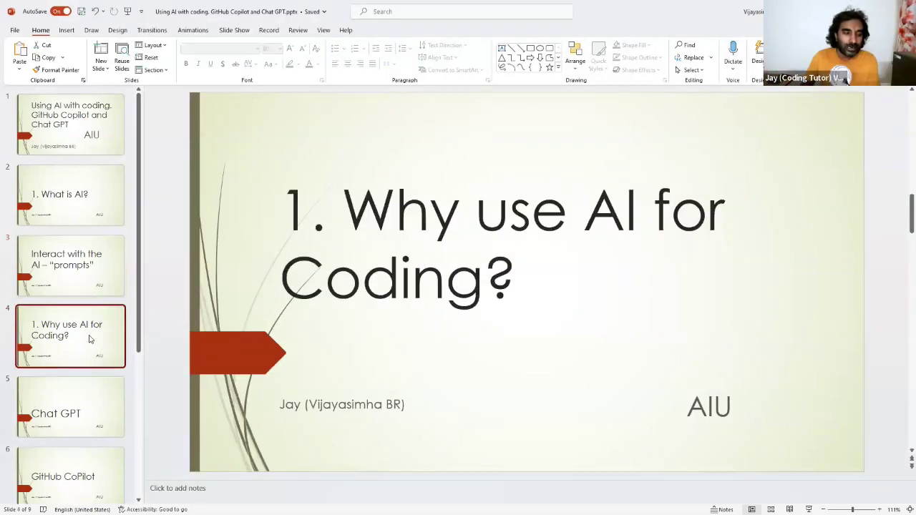